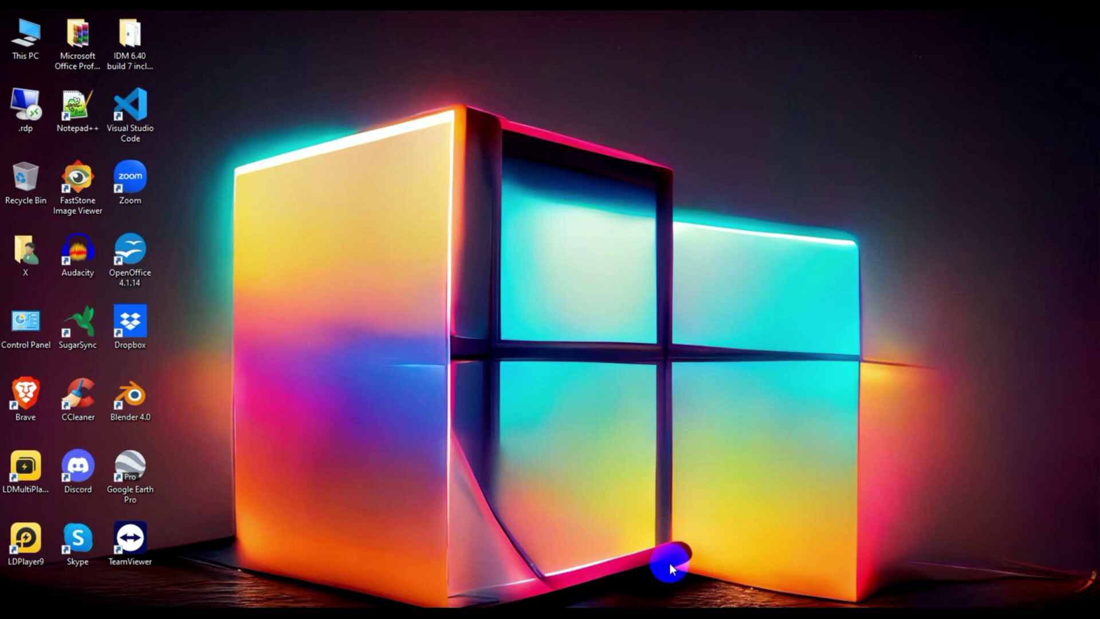
- Refresh the Windows desktop using its right-click menu
{"action": "right_click", "coordinate": [611, 217]}
{"action": "left_click", "coordinate": [626, 256]}
- Launch Google Chrome and search the web for 'google meet'
{"action": "left_click", "coordinate": [634, 590]}
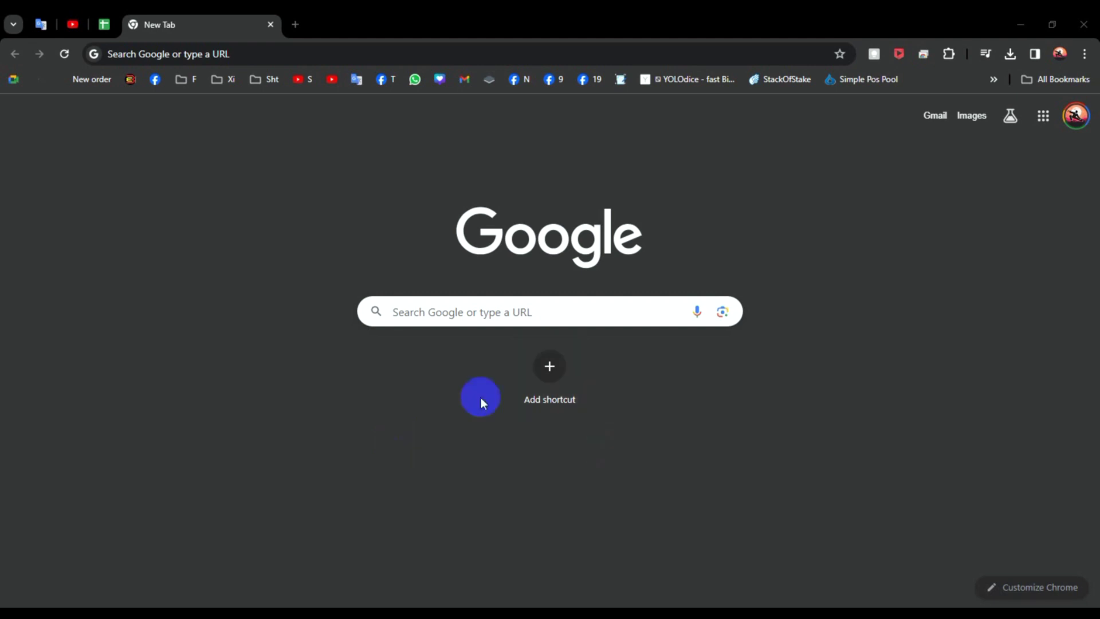
{"action": "left_click", "coordinate": [1076, 119]}
{"action": "left_click", "coordinate": [1075, 120]}
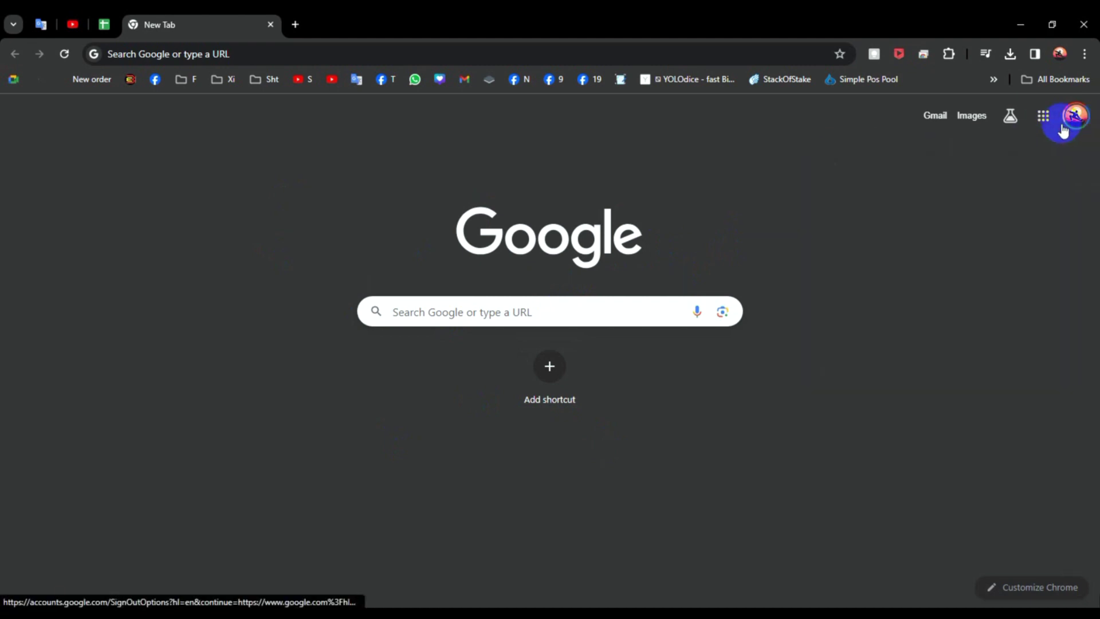
{"action": "left_click", "coordinate": [300, 55]}
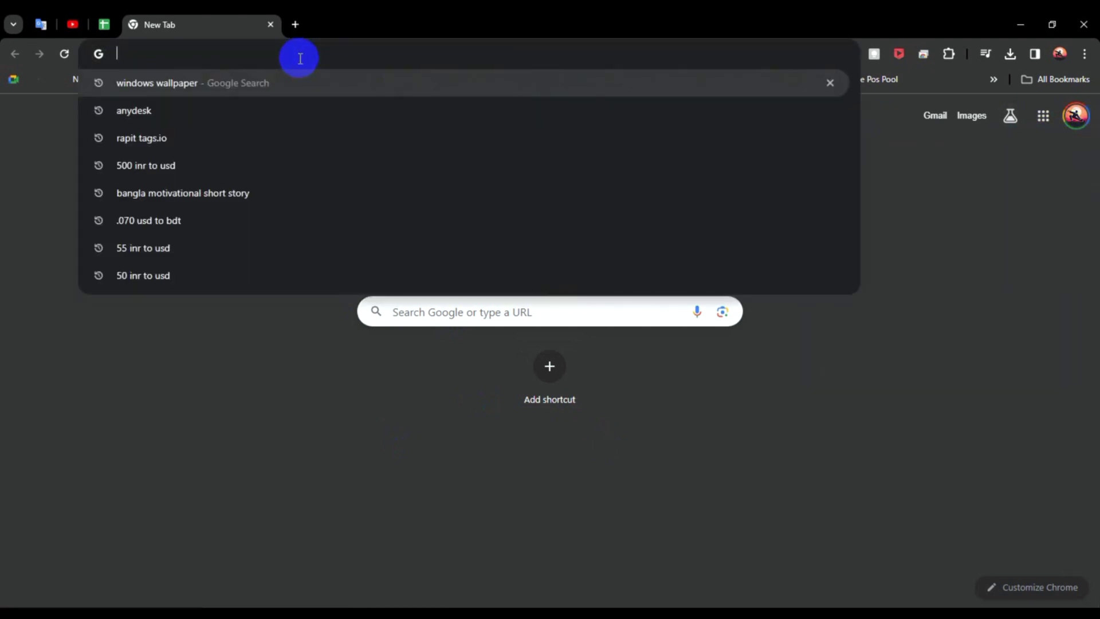
{"action": "type", "text": "gooo"}
{"action": "key", "text": "BackSpace"}
{"action": "type", "text": "g"}
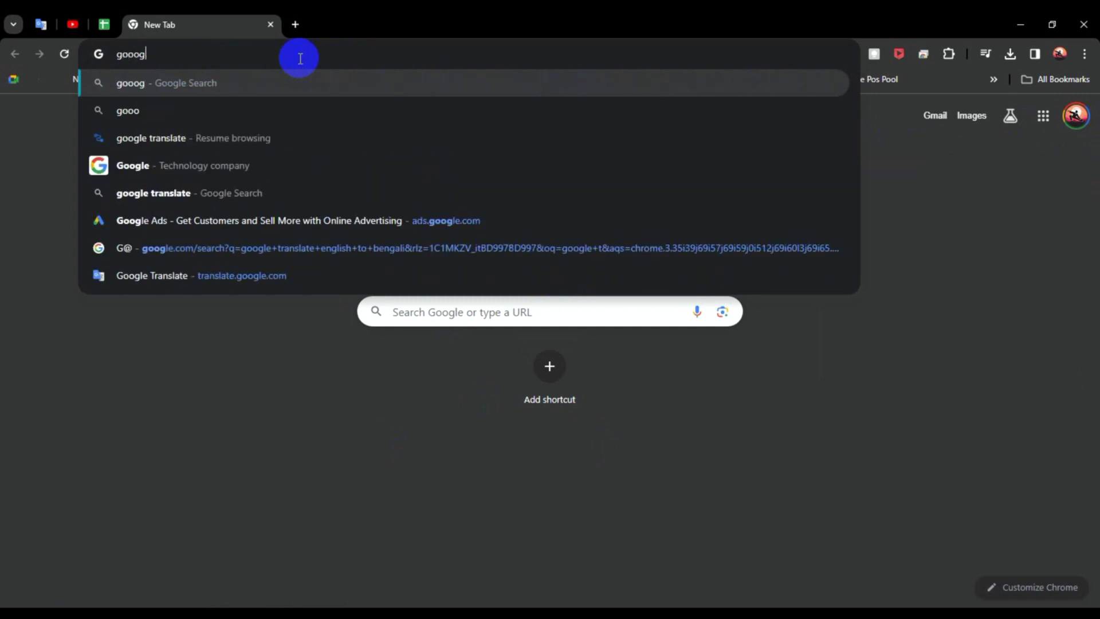
{"action": "type", "text": "le meet"}
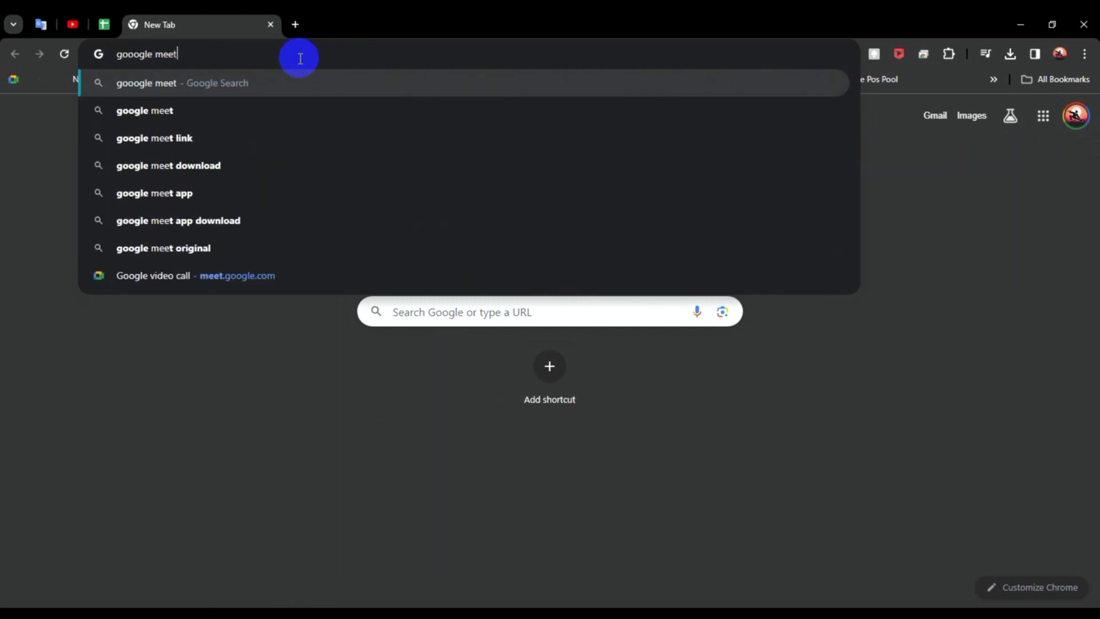
{"action": "key", "text": "Return"}
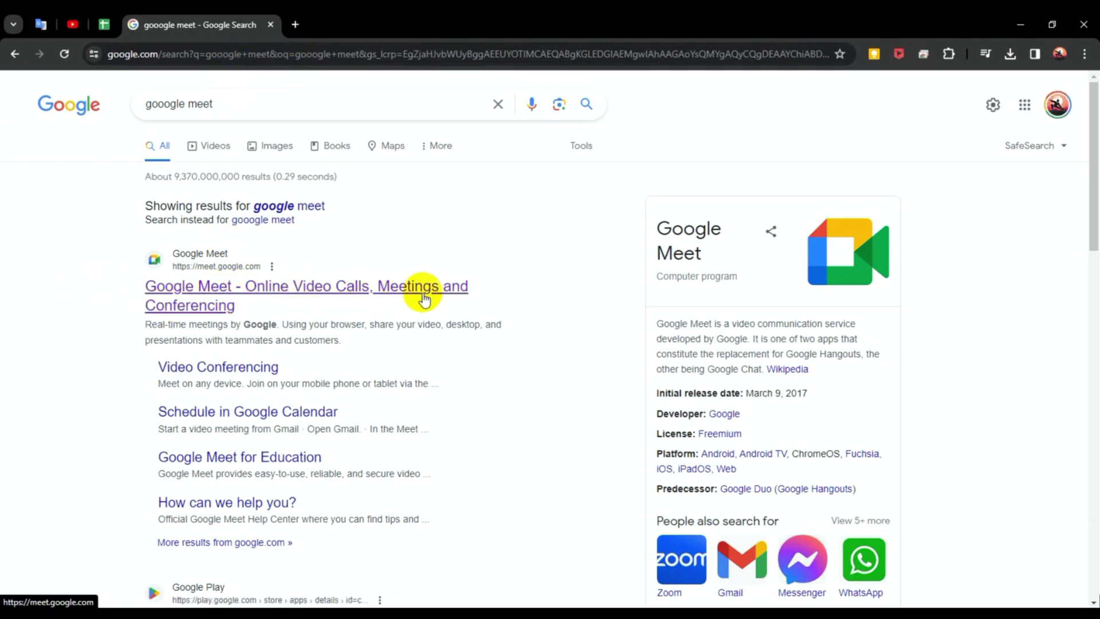
- Open the Google Meet result and choose 'Start an instant meeting' under New meeting
{"action": "left_click", "coordinate": [341, 303]}
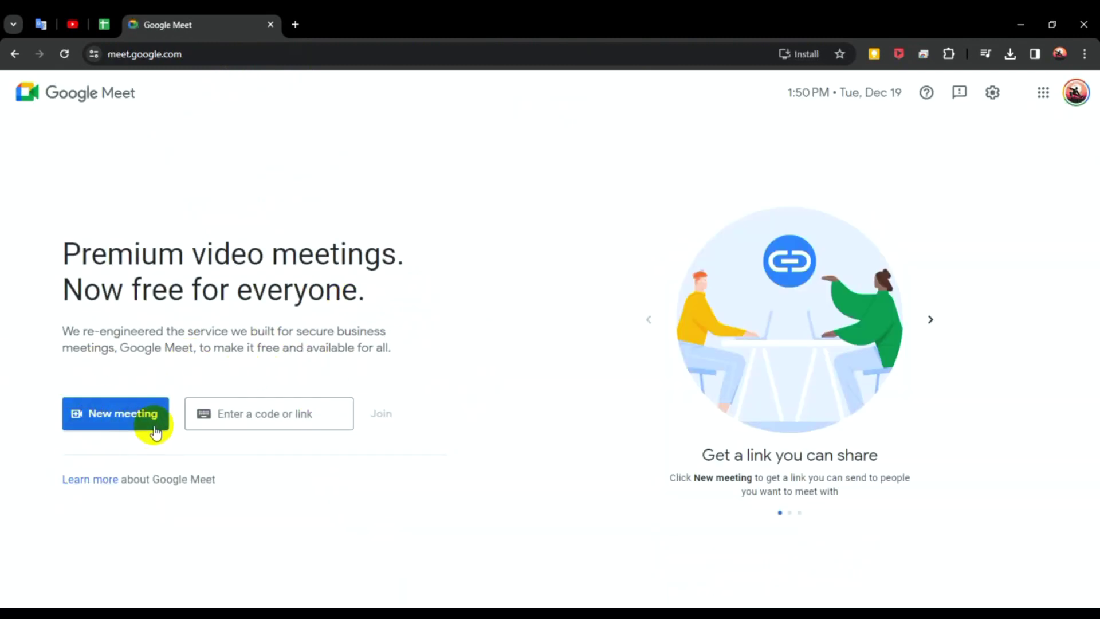
{"action": "right_click", "coordinate": [132, 417]}
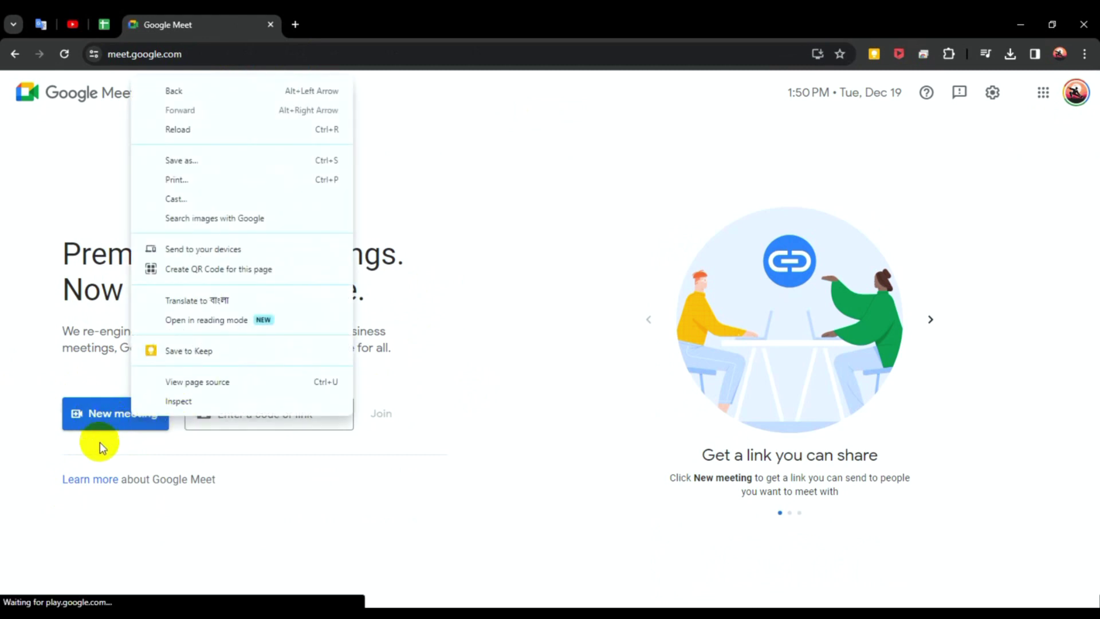
{"action": "left_click", "coordinate": [86, 442]}
{"action": "left_click", "coordinate": [103, 417]}
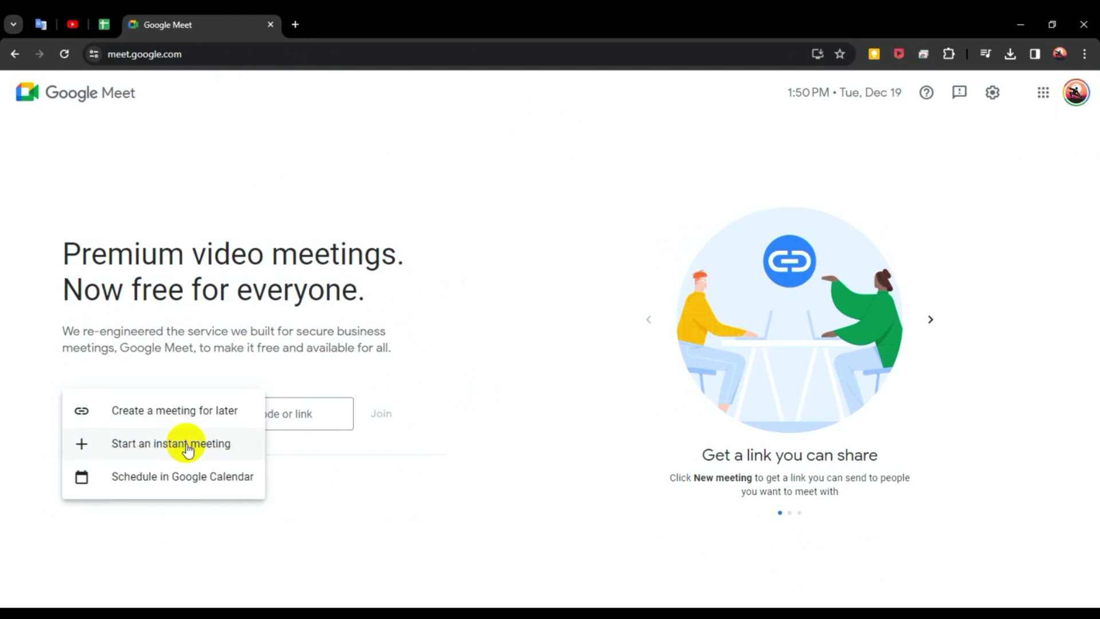
{"action": "left_click", "coordinate": [191, 449]}
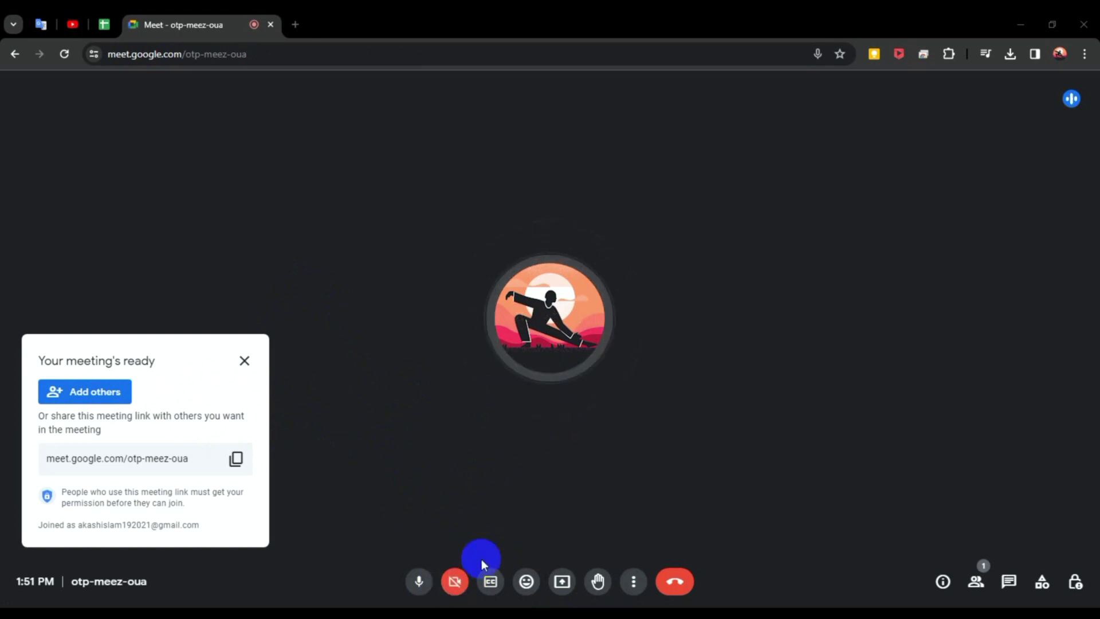
- Mute the mic, copy the meeting link, and close the meeting-ready panel and mic-off tip
{"action": "left_click", "coordinate": [419, 581]}
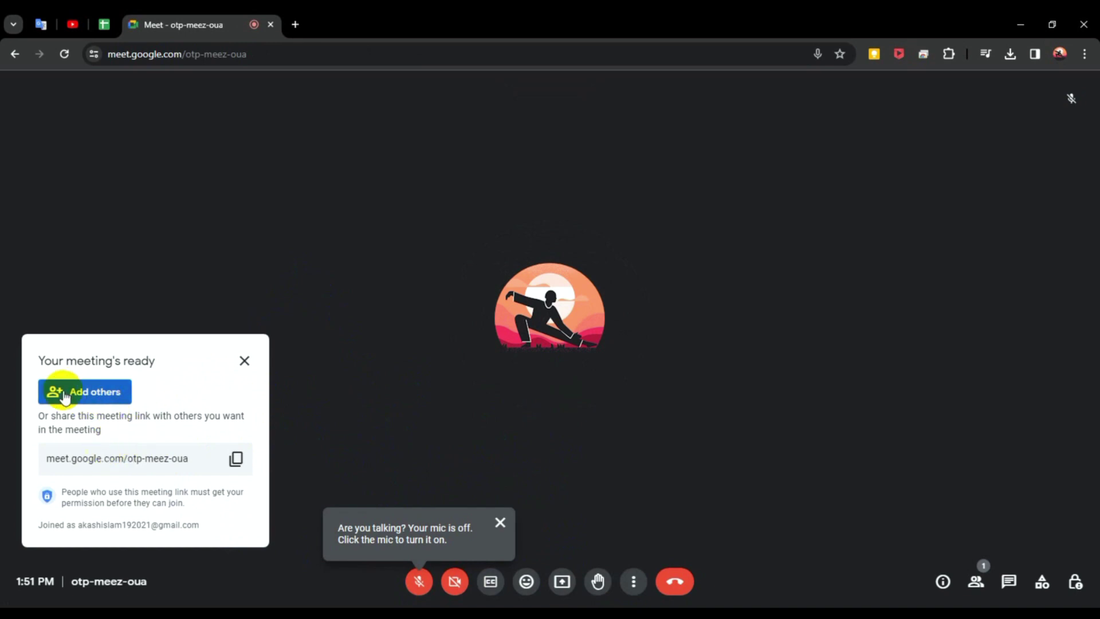
{"action": "left_click", "coordinate": [235, 458]}
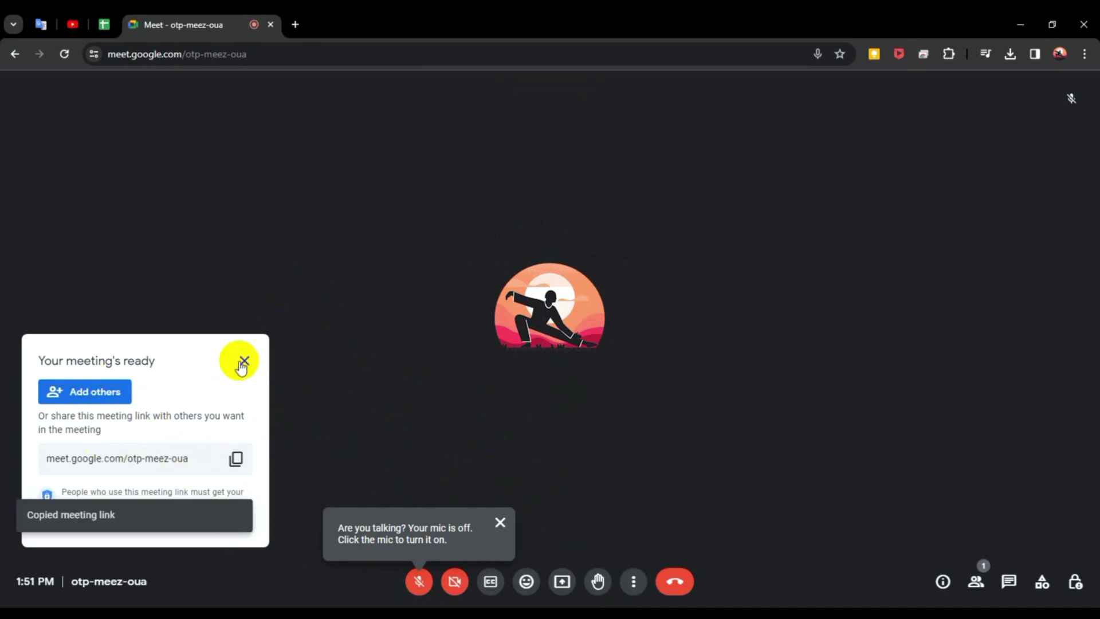
{"action": "left_click", "coordinate": [244, 360]}
{"action": "left_click", "coordinate": [500, 522]}
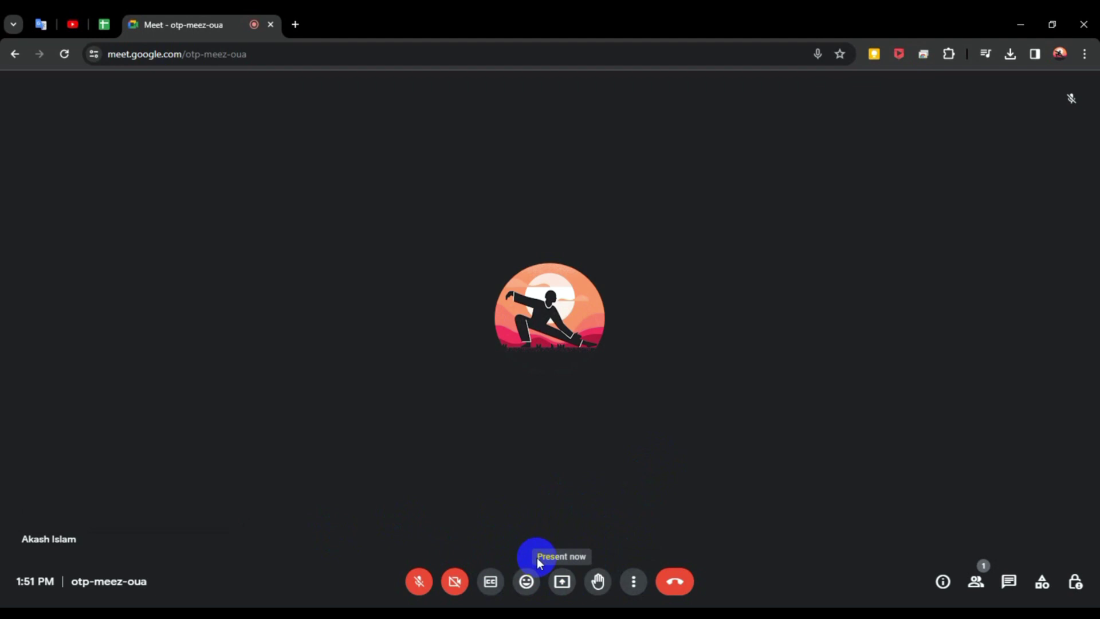
- From Present now, select the Screen 1 thumbnail on the Entire Screen tab
{"action": "left_click", "coordinate": [564, 582]}
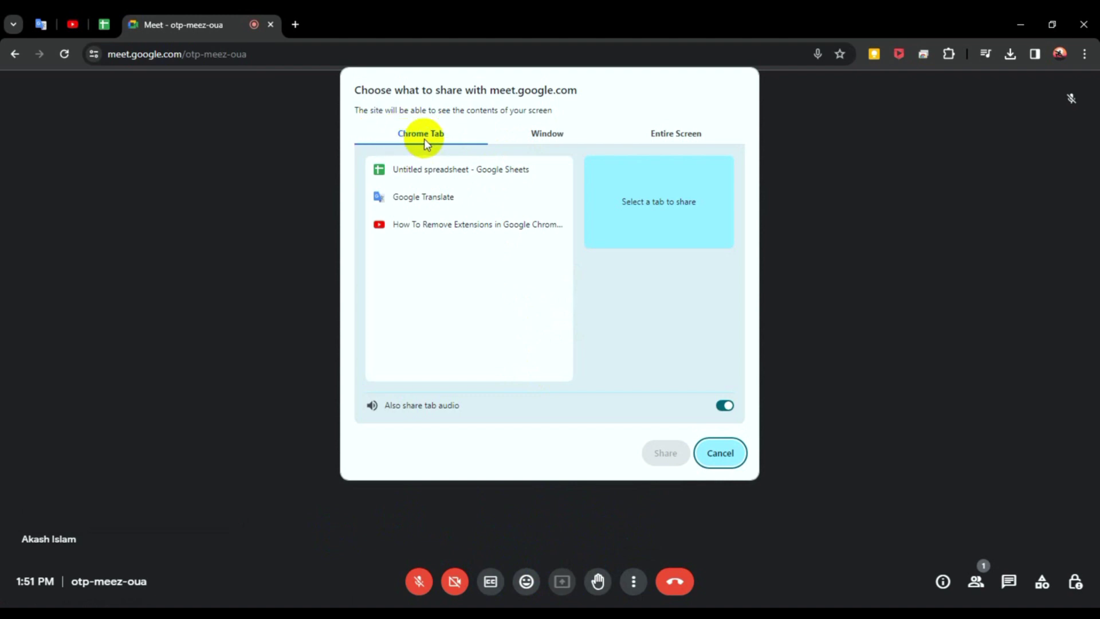
{"action": "left_click", "coordinate": [540, 137]}
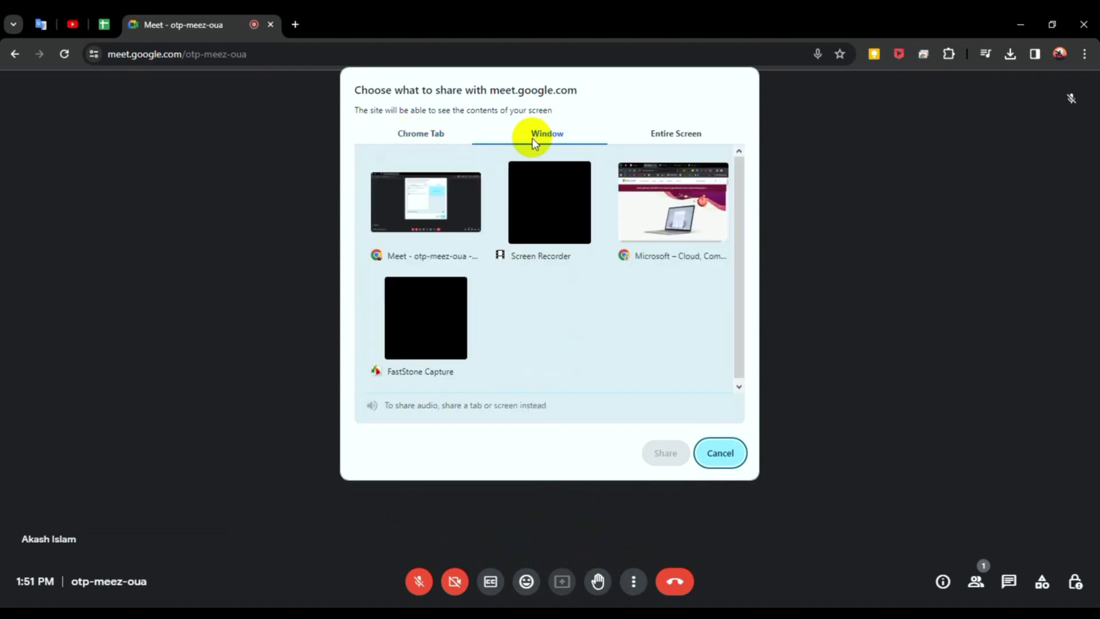
{"action": "left_click", "coordinate": [691, 139]}
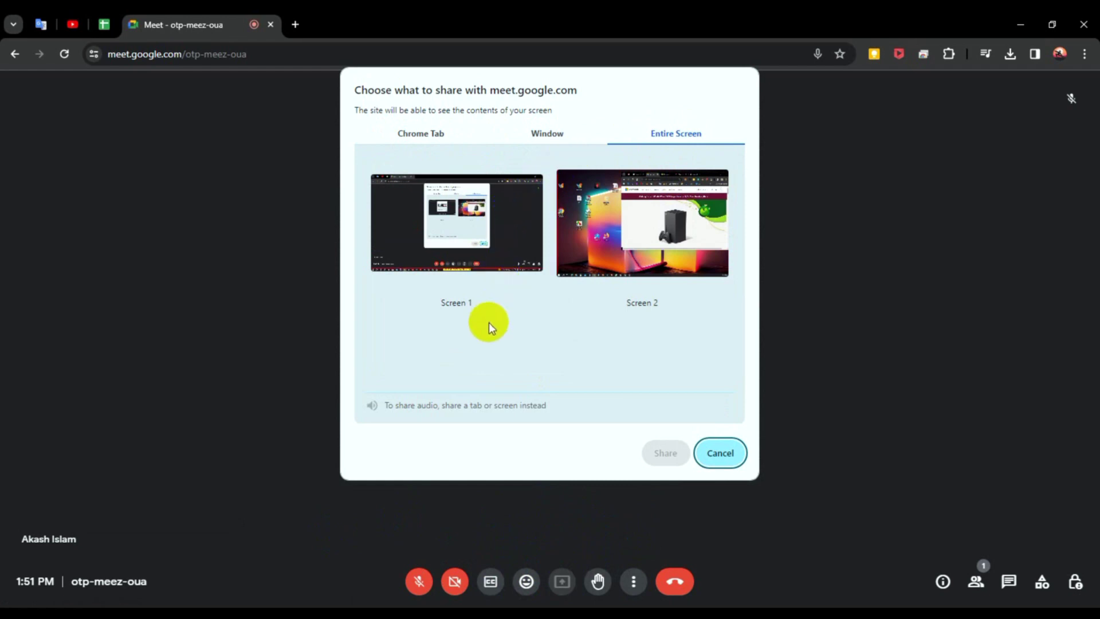
{"action": "left_click", "coordinate": [508, 249]}
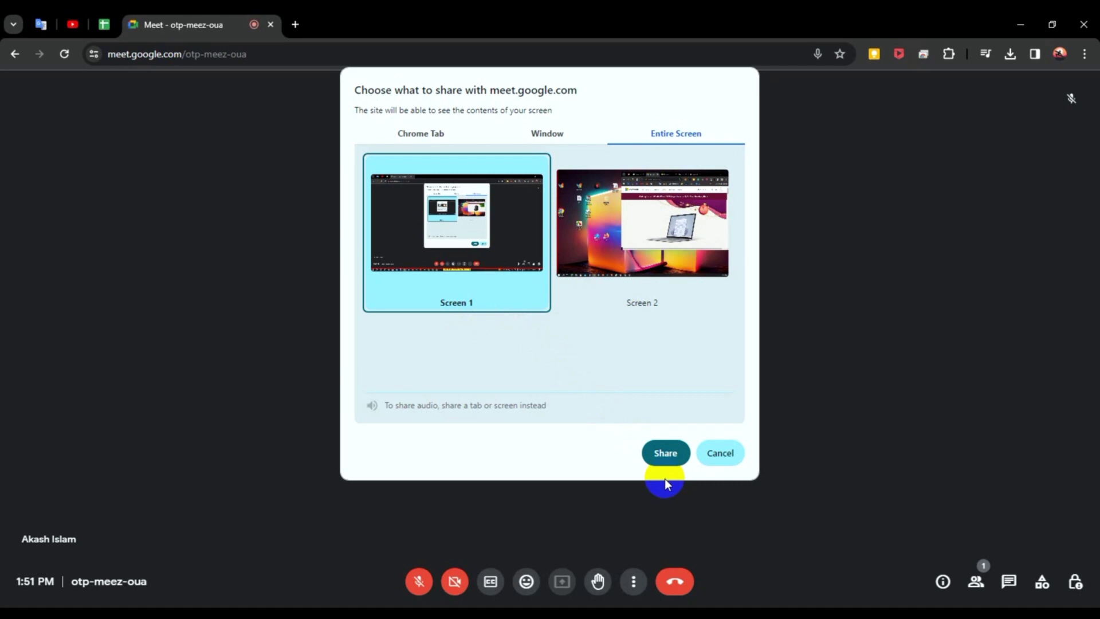
- Confirm Share so Screen 1 goes live in the call
{"action": "left_click", "coordinate": [663, 454]}
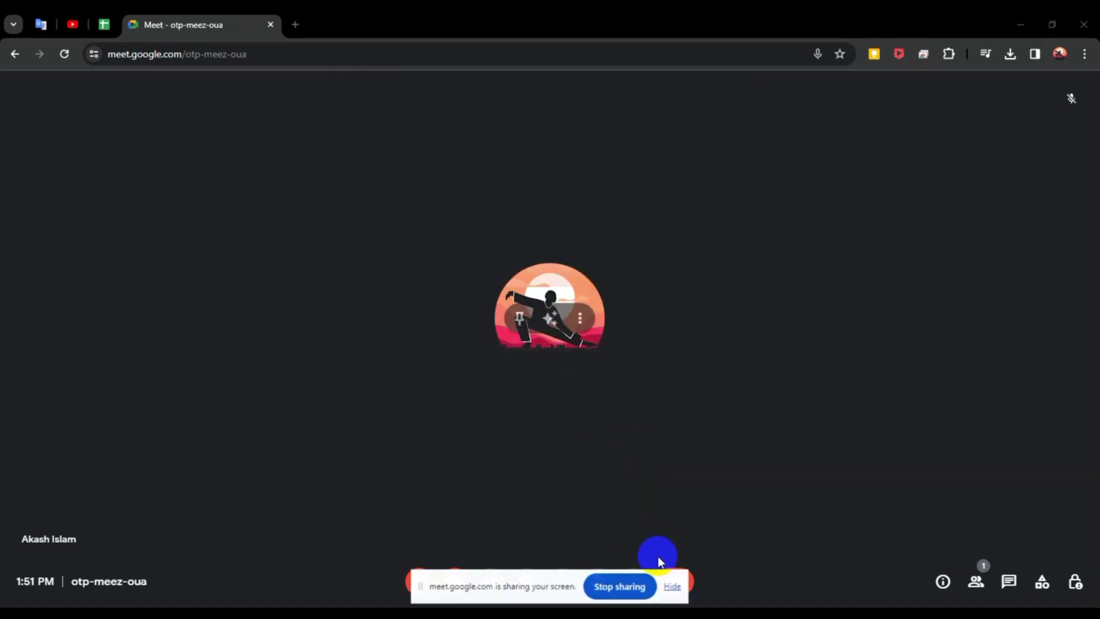